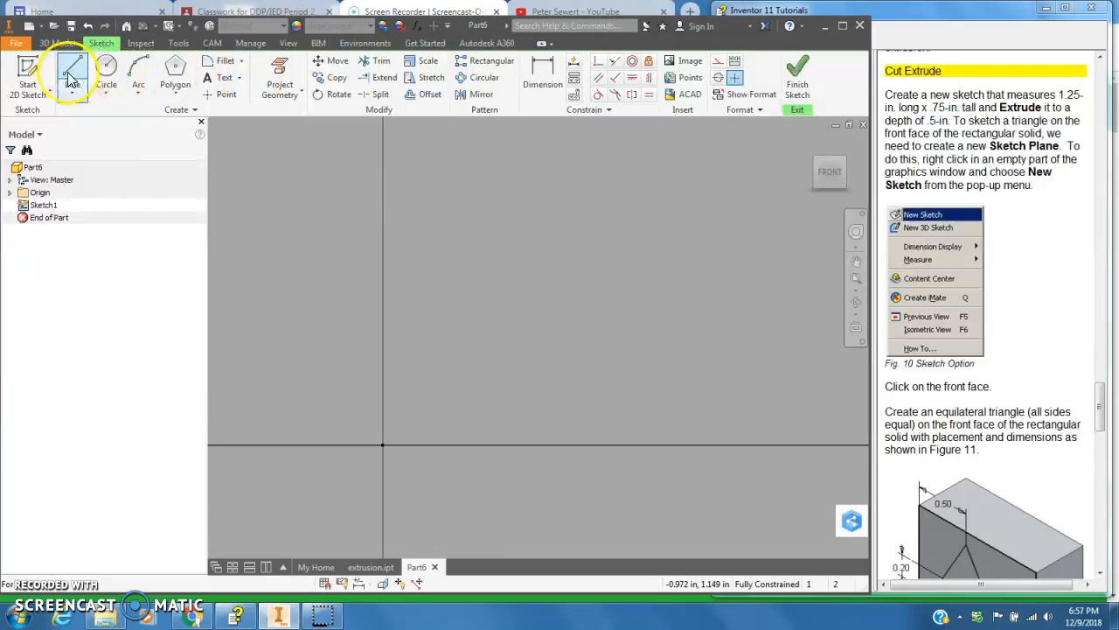
Sketch a two-point rectangle starting at the origin, about 0.69 in tall.
{"action": "left_click", "coordinate": [175, 91]}
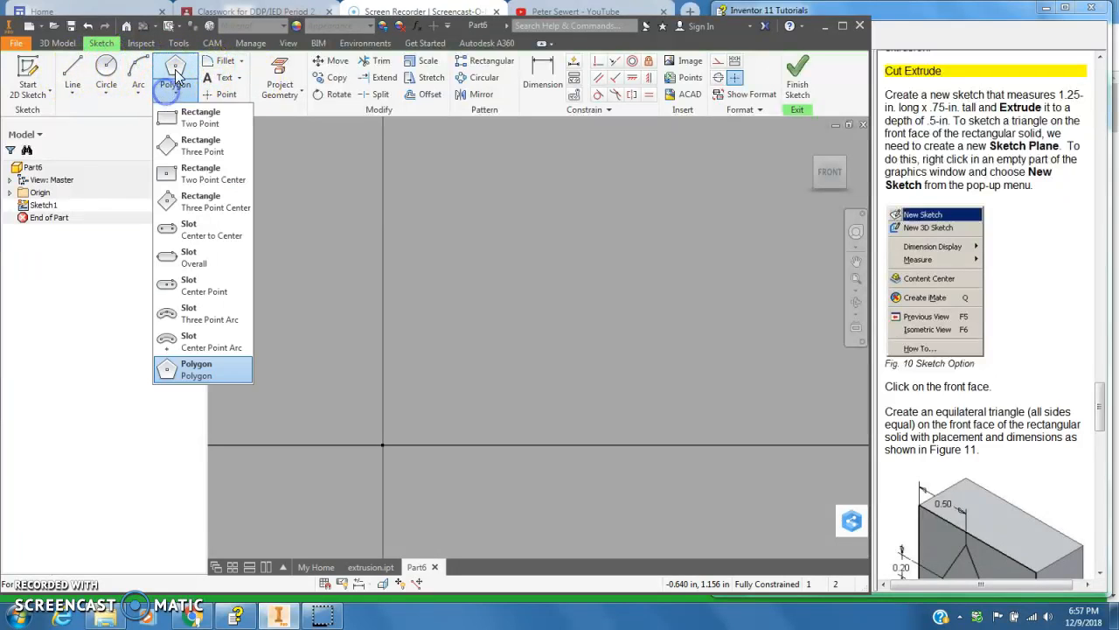
{"action": "left_click", "coordinate": [191, 118]}
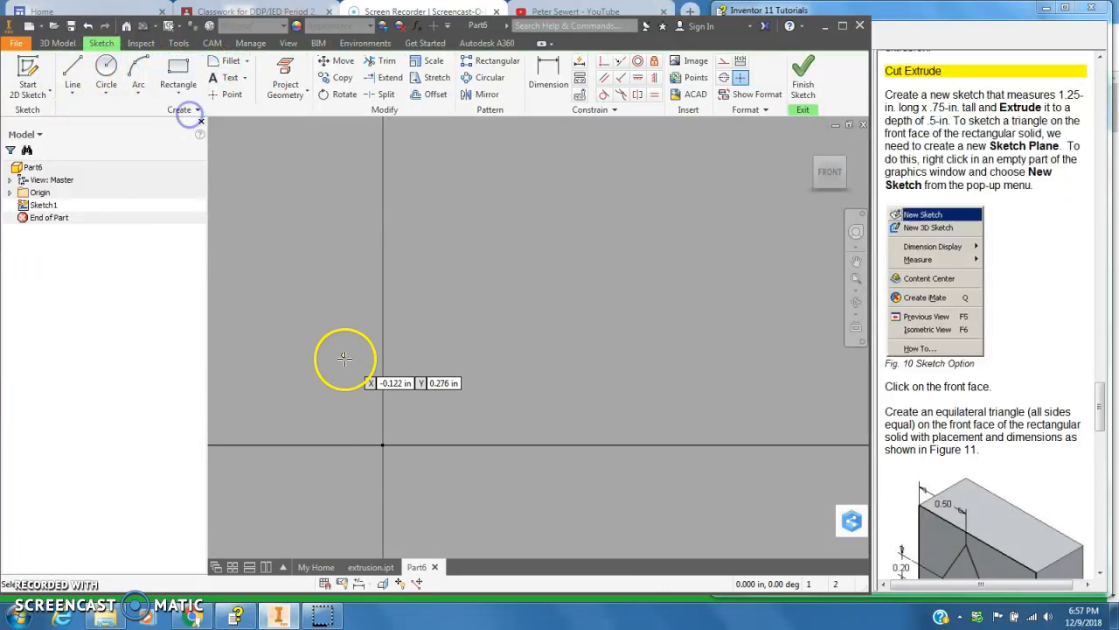
{"action": "left_click", "coordinate": [382, 445]}
{"action": "left_click", "coordinate": [803, 221]}
Dimension the rectangle's bottom edge to 1.25 in and its left edge to 0.75 in.
{"action": "left_click", "coordinate": [549, 70]}
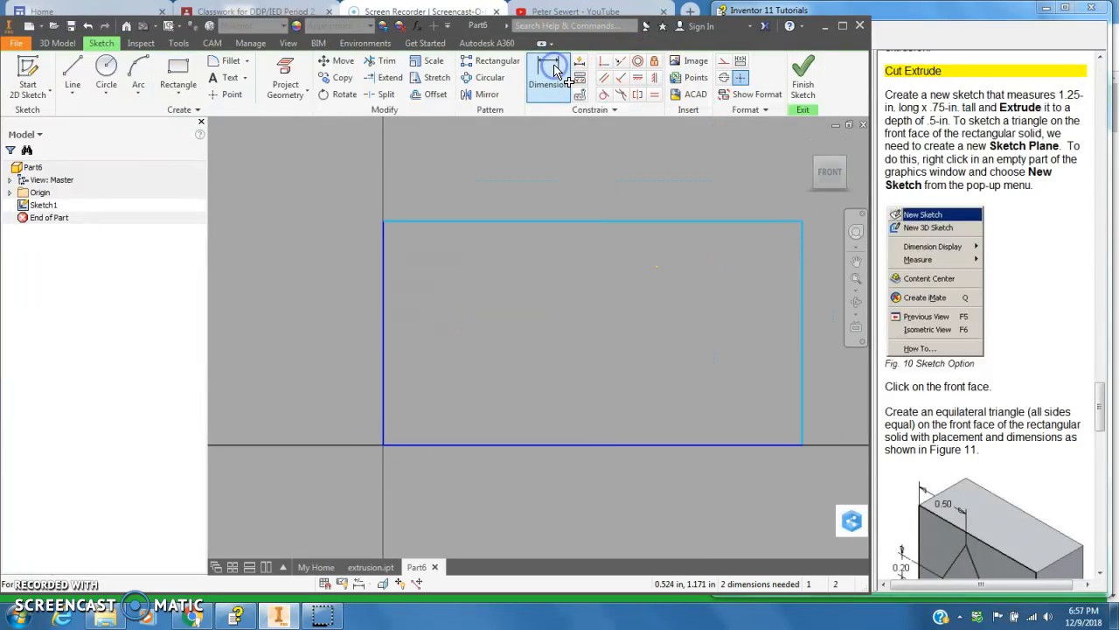
{"action": "left_click", "coordinate": [592, 443]}
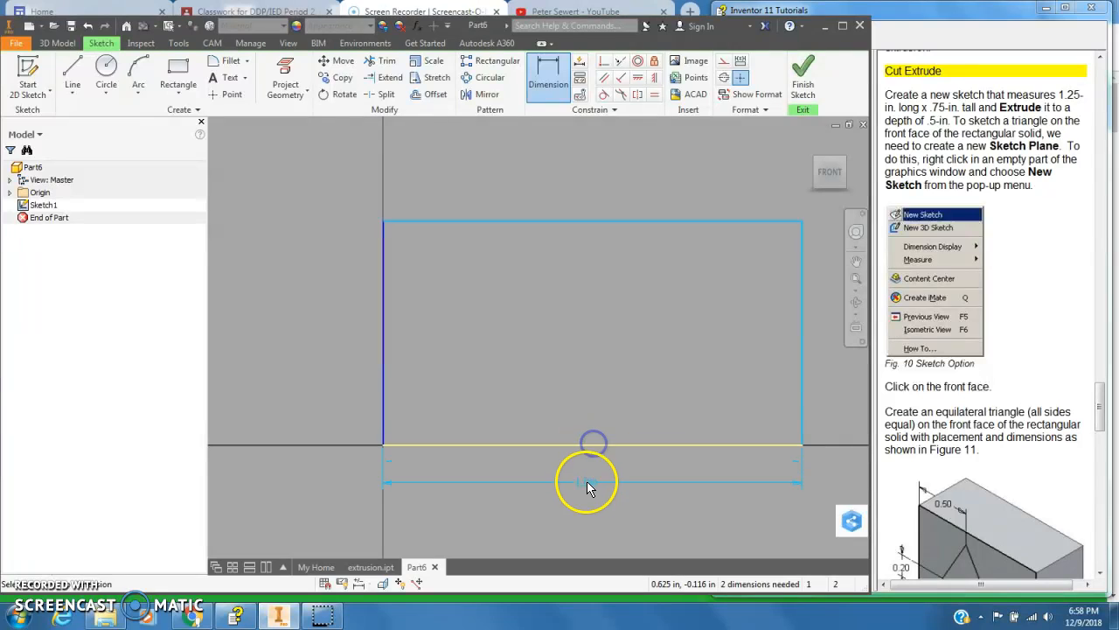
{"action": "left_click", "coordinate": [587, 481]}
{"action": "type", "text": "1.25"}
{"action": "key", "text": "Return"}
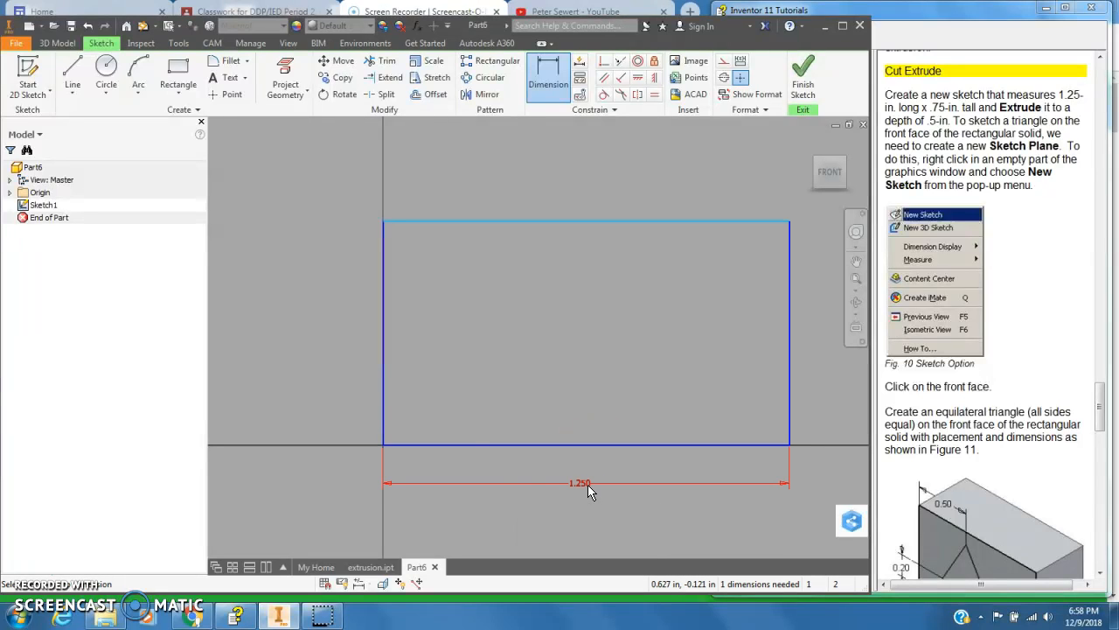
{"action": "left_click", "coordinate": [381, 320]}
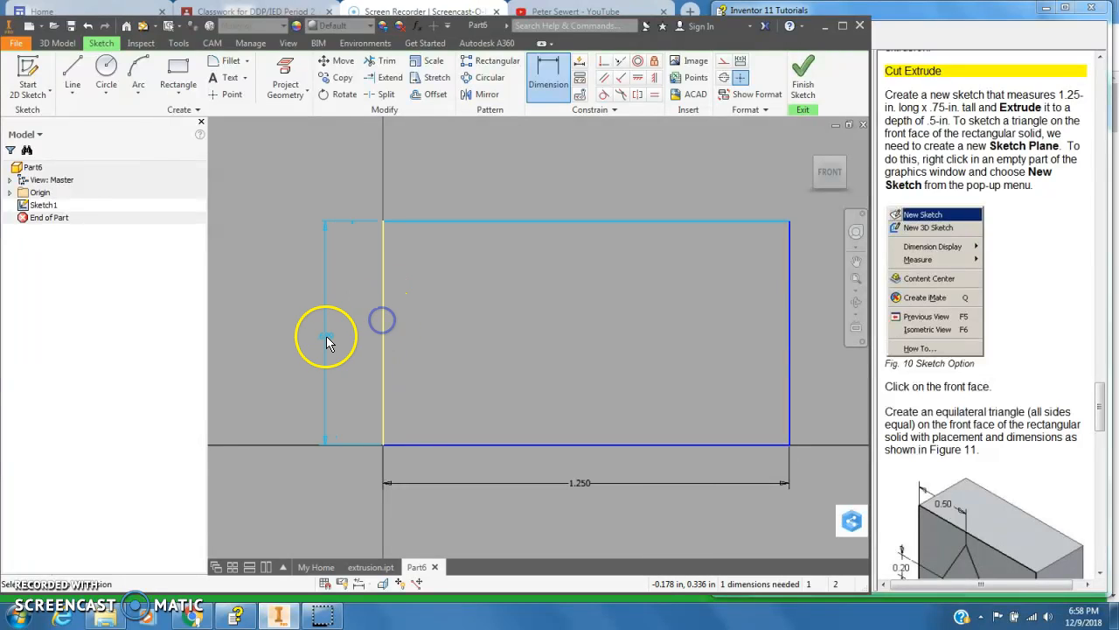
{"action": "left_click", "coordinate": [326, 341]}
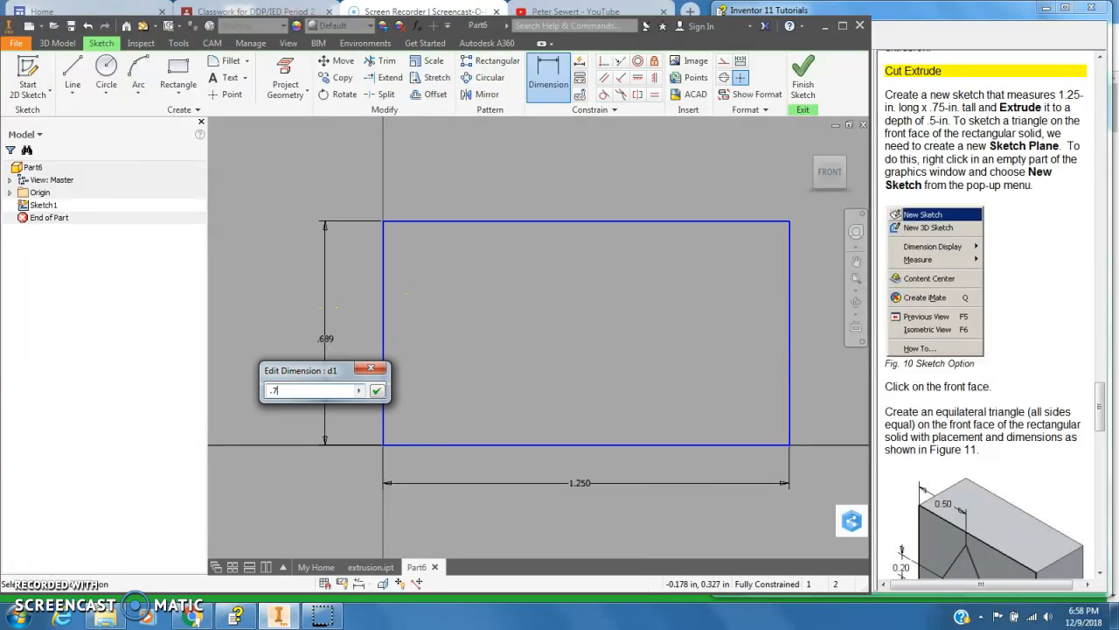
{"action": "key", "text": "Return"}
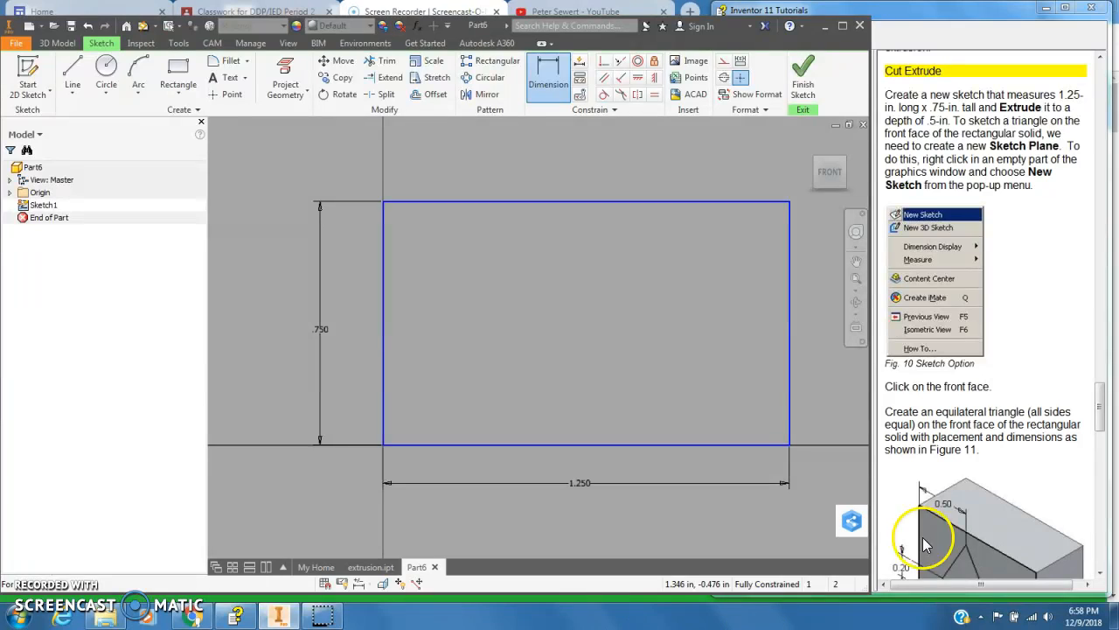
Check the tutorial's extrusion depth, finish the sketch and extrude the rectangle 0.5 in into a solid block.
{"action": "left_click", "coordinate": [1039, 252]}
{"action": "scroll", "coordinate": [1036, 247], "scroll_direction": "down", "scroll_amount": 3}
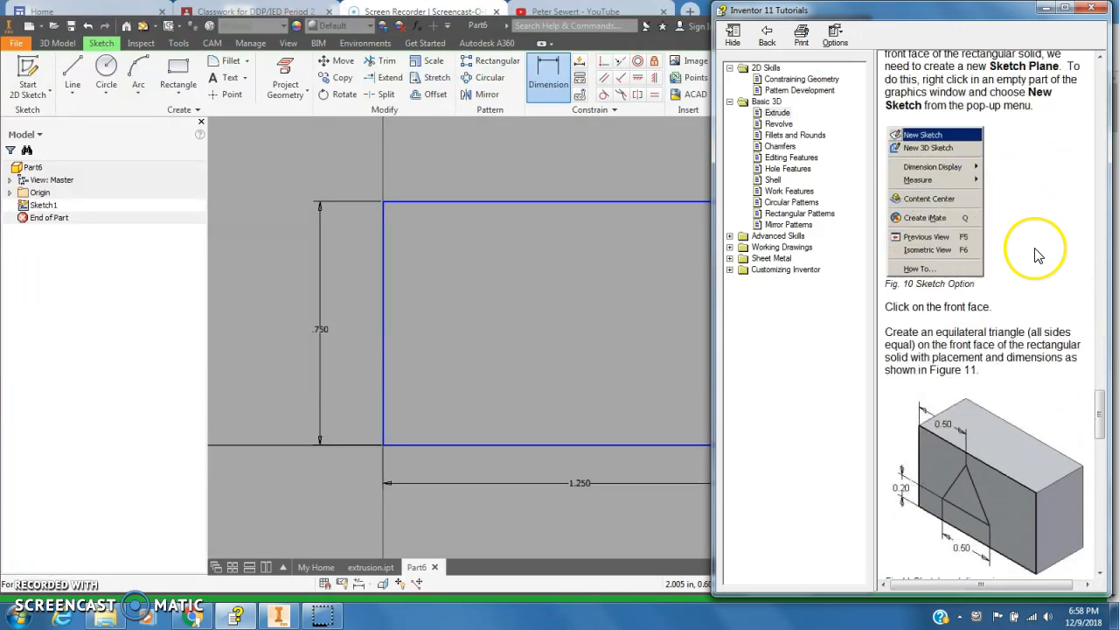
{"action": "scroll", "coordinate": [1036, 248], "scroll_direction": "up", "scroll_amount": 5}
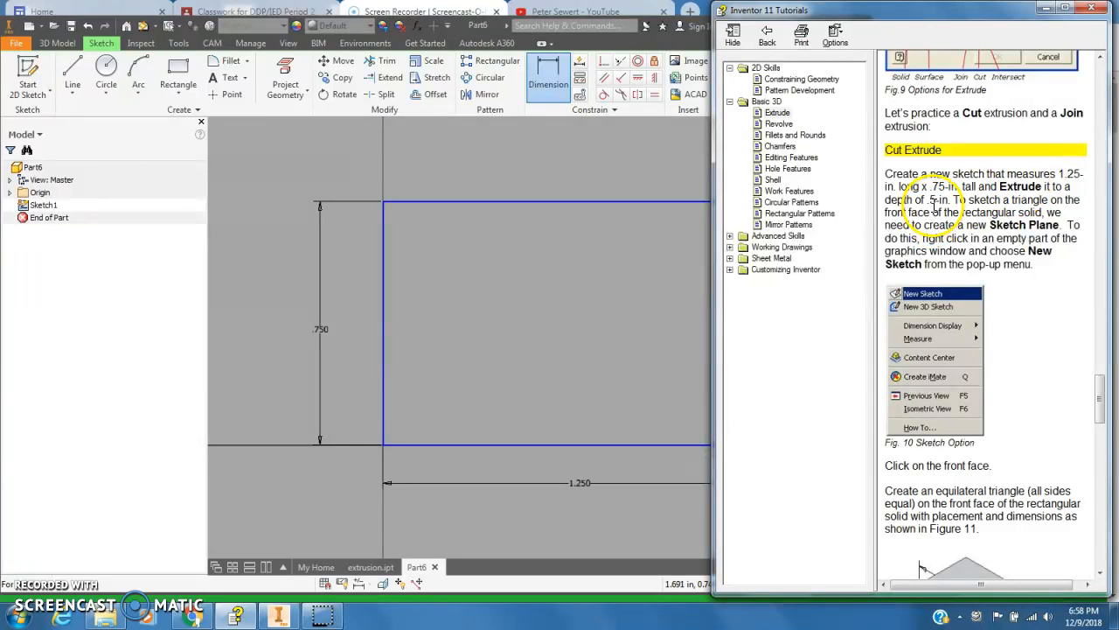
{"action": "left_click", "coordinate": [688, 258]}
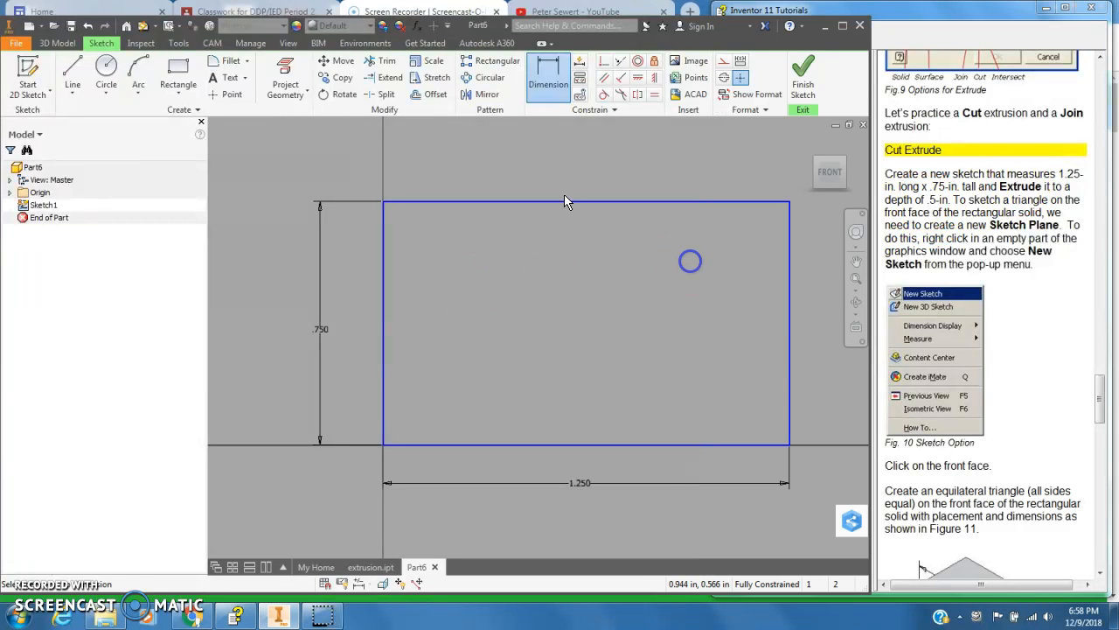
{"action": "left_click", "coordinate": [804, 77]}
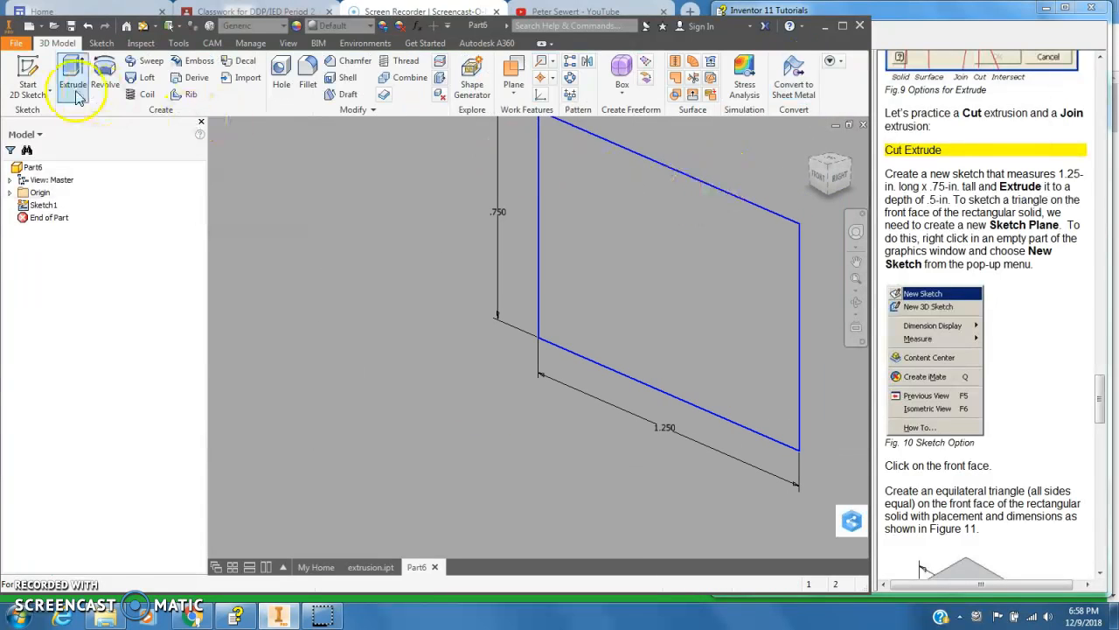
{"action": "left_click", "coordinate": [75, 74]}
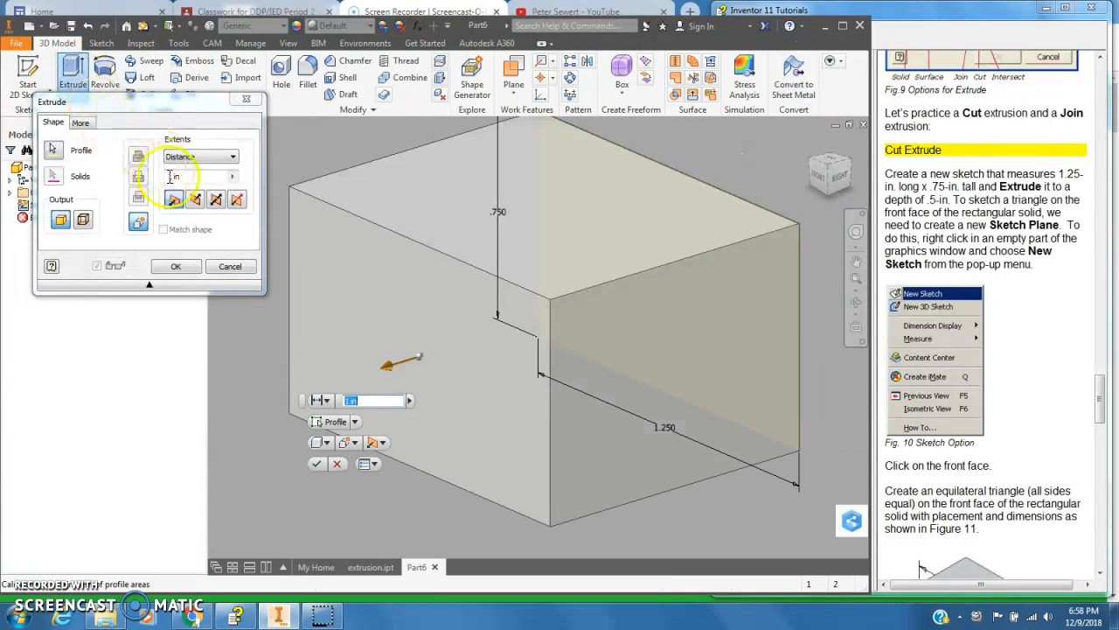
{"action": "left_click", "coordinate": [192, 181]}
{"action": "left_click_drag", "start_coordinate": [192, 179], "coordinate": [154, 180]}
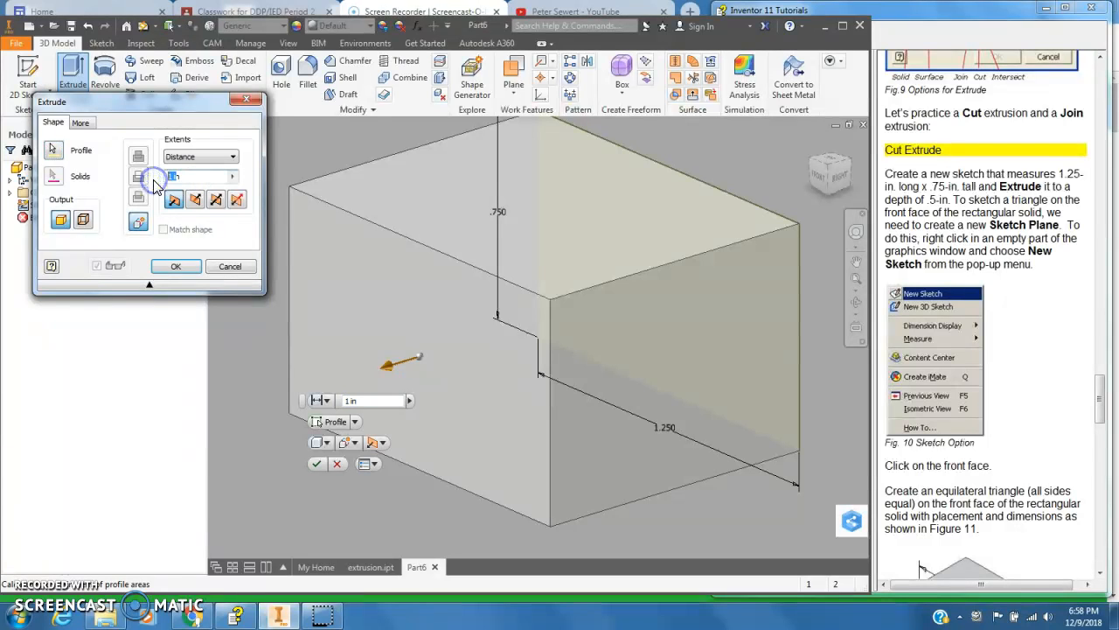
{"action": "left_click", "coordinate": [185, 176]}
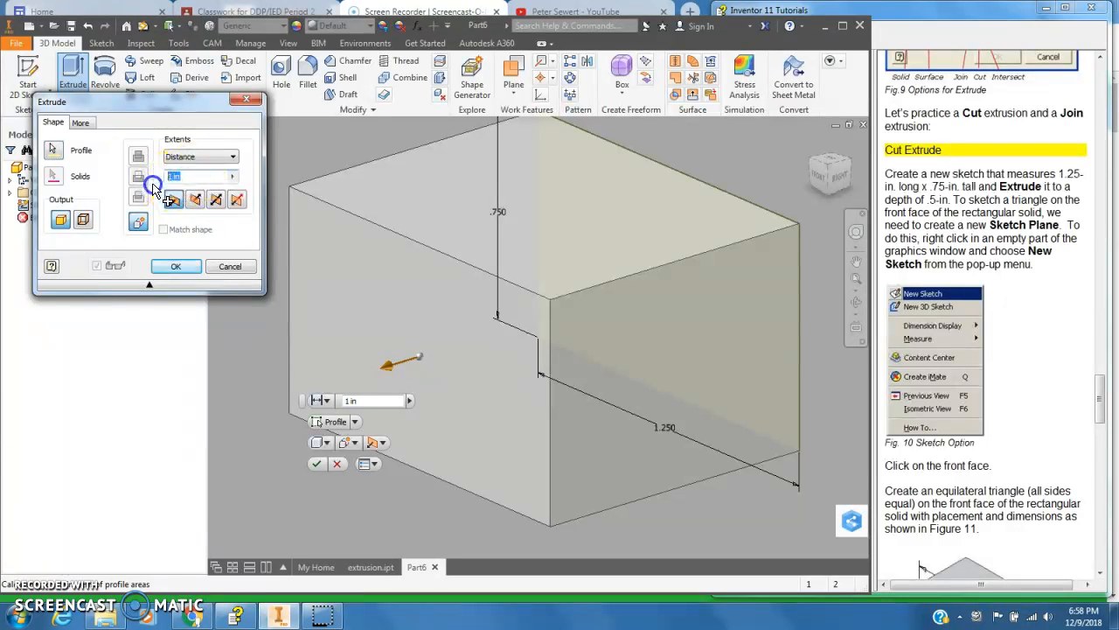
{"action": "type", "text": ".5"}
{"action": "key", "text": "Return"}
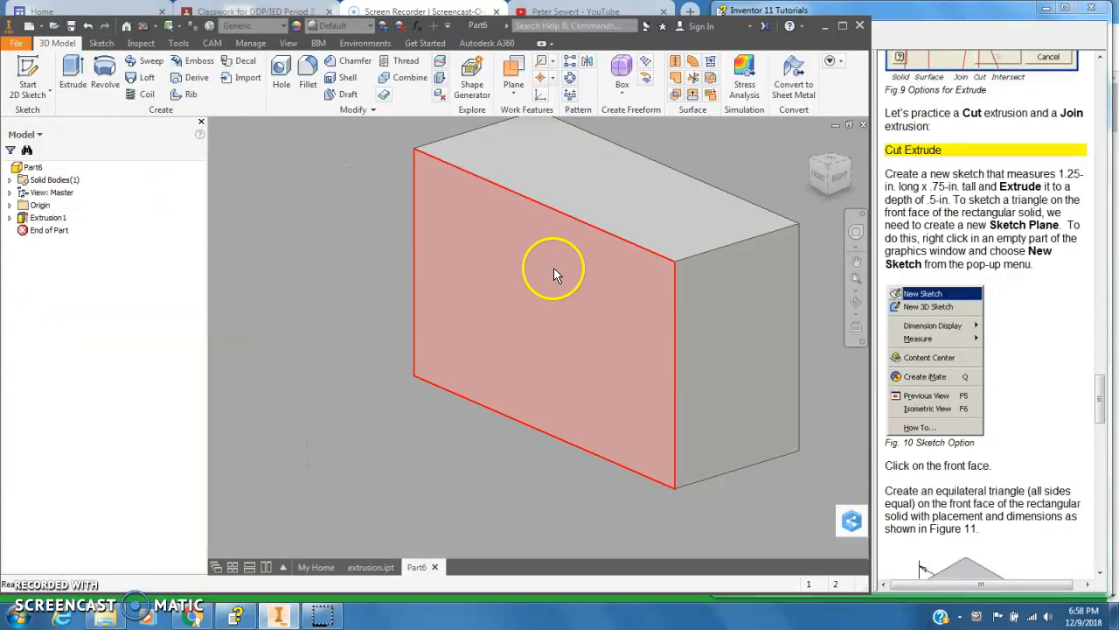
Bring up the triangle sketch figure in the tutorial and start a new 2D sketch on the block's front face.
{"action": "left_click", "coordinate": [1072, 295]}
{"action": "scroll", "coordinate": [1070, 298], "scroll_direction": "down", "scroll_amount": 3}
{"action": "scroll", "coordinate": [1069, 293], "scroll_direction": "down", "scroll_amount": 2}
{"action": "scroll", "coordinate": [1065, 288], "scroll_direction": "down", "scroll_amount": 1}
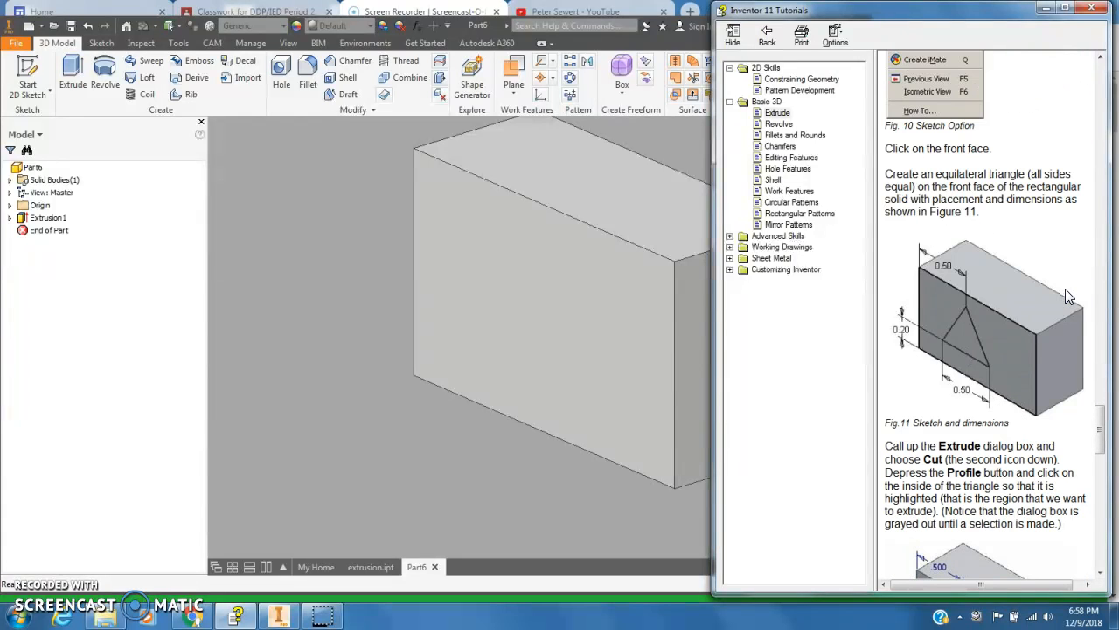
{"action": "left_click", "coordinate": [909, 202]}
{"action": "left_click", "coordinate": [346, 374]}
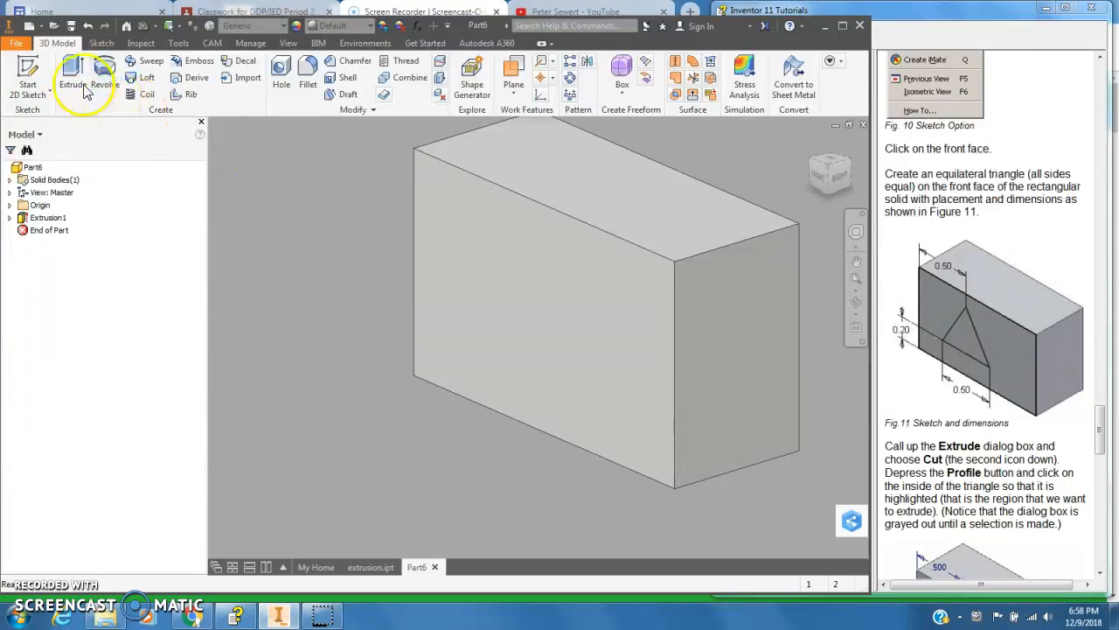
{"action": "left_click", "coordinate": [28, 68]}
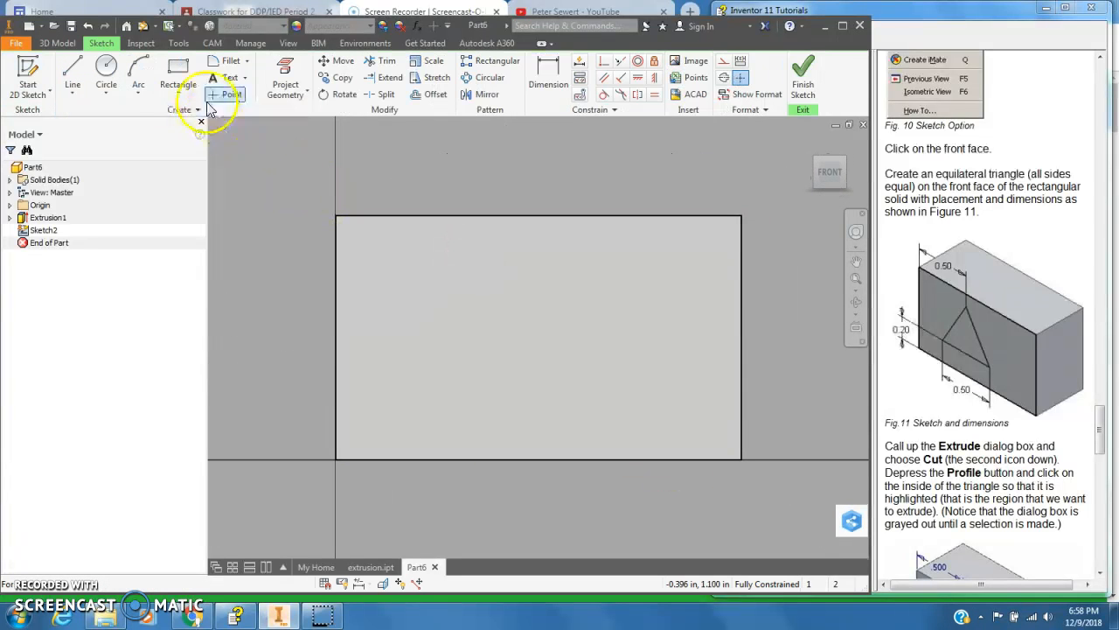
Sketch an upright three-sided polygon with sides about 0.48 in inside the lower middle of the front face.
{"action": "left_click", "coordinate": [179, 91]}
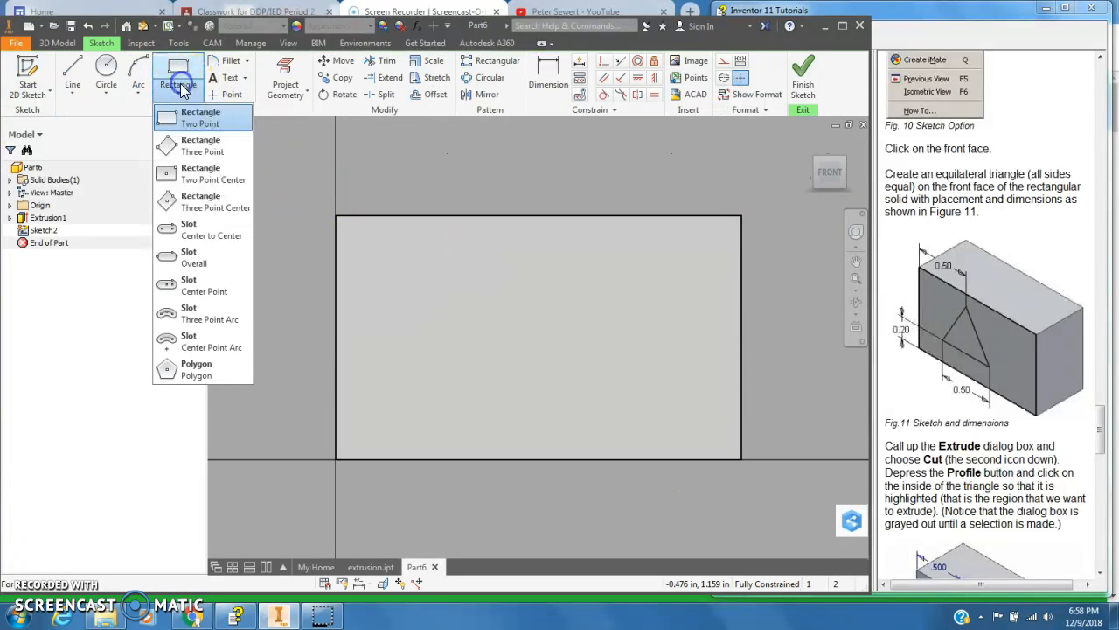
{"action": "left_click", "coordinate": [195, 368]}
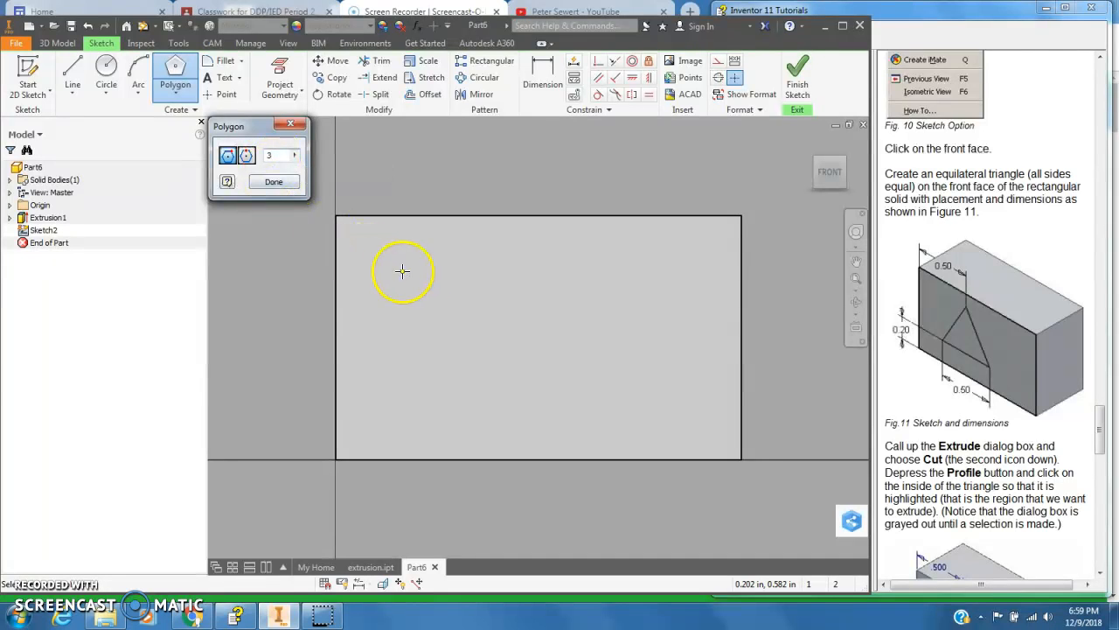
{"action": "left_click", "coordinate": [531, 277]}
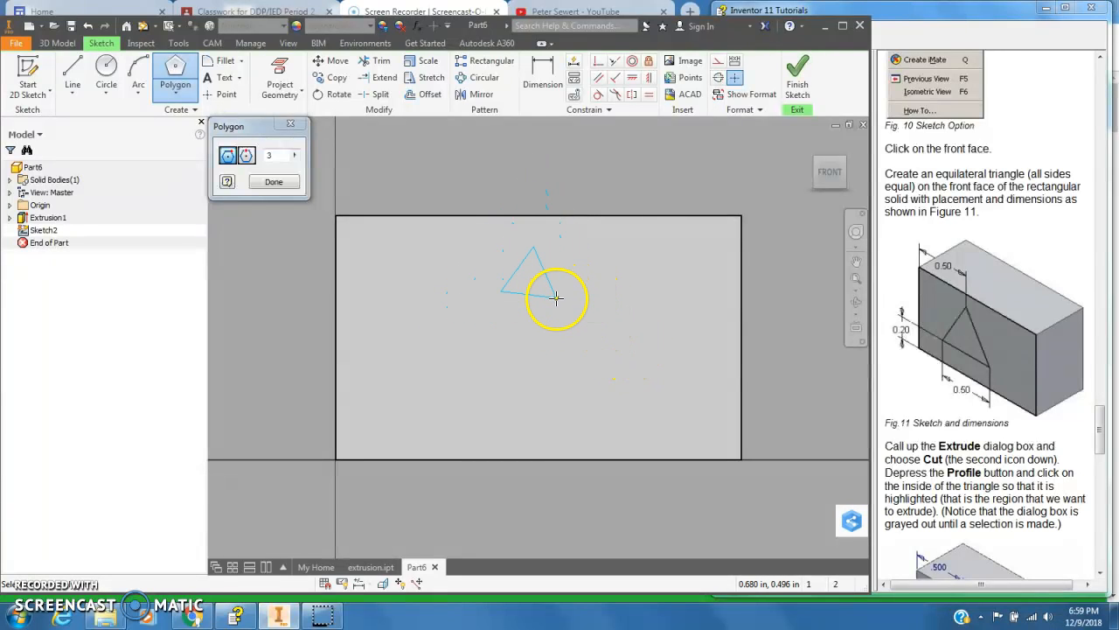
{"action": "key", "text": "Escape"}
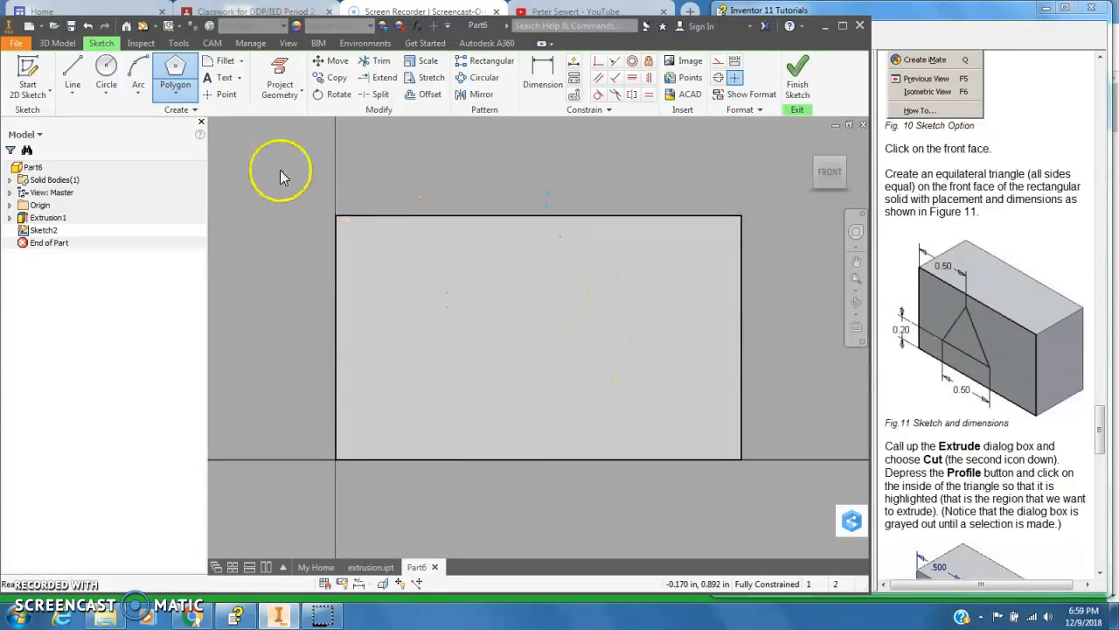
{"action": "left_click", "coordinate": [179, 84]}
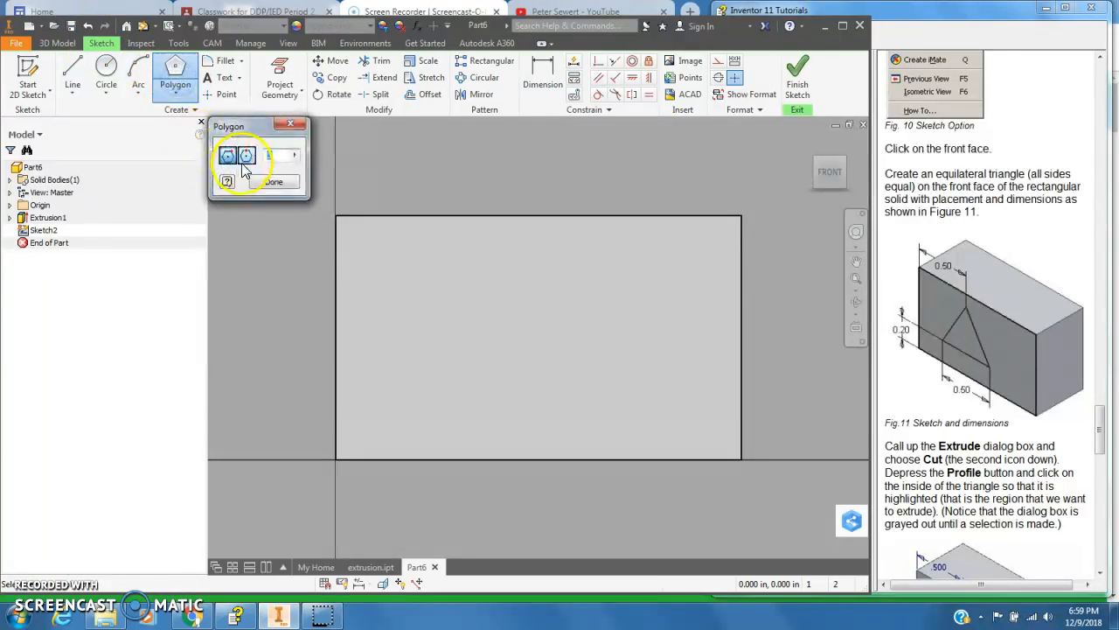
{"action": "left_click", "coordinate": [519, 375]}
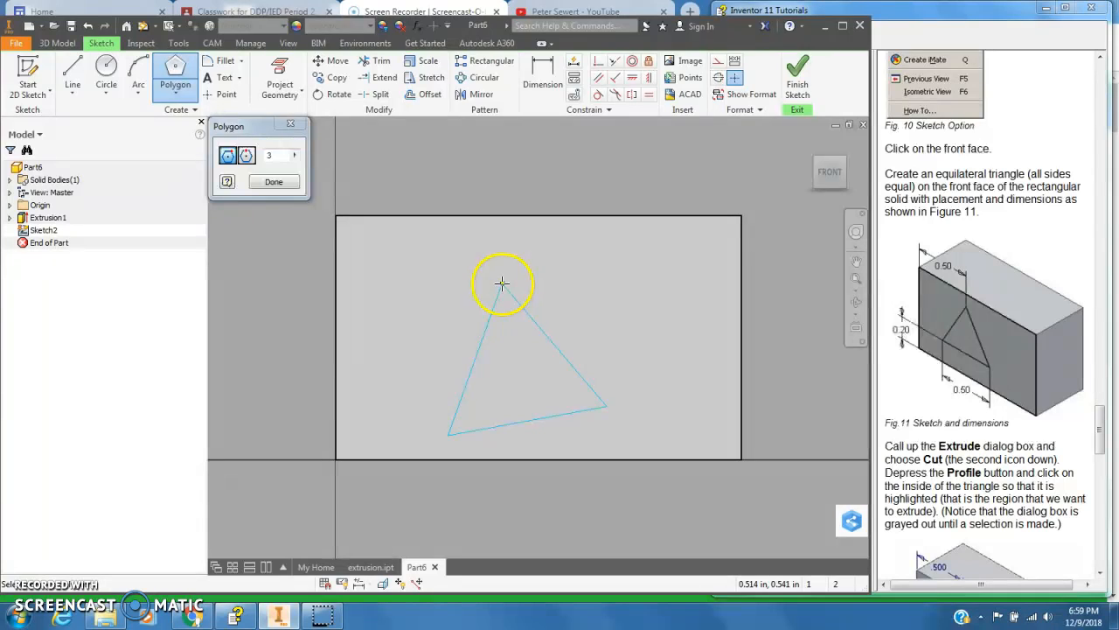
{"action": "left_click", "coordinate": [518, 284]}
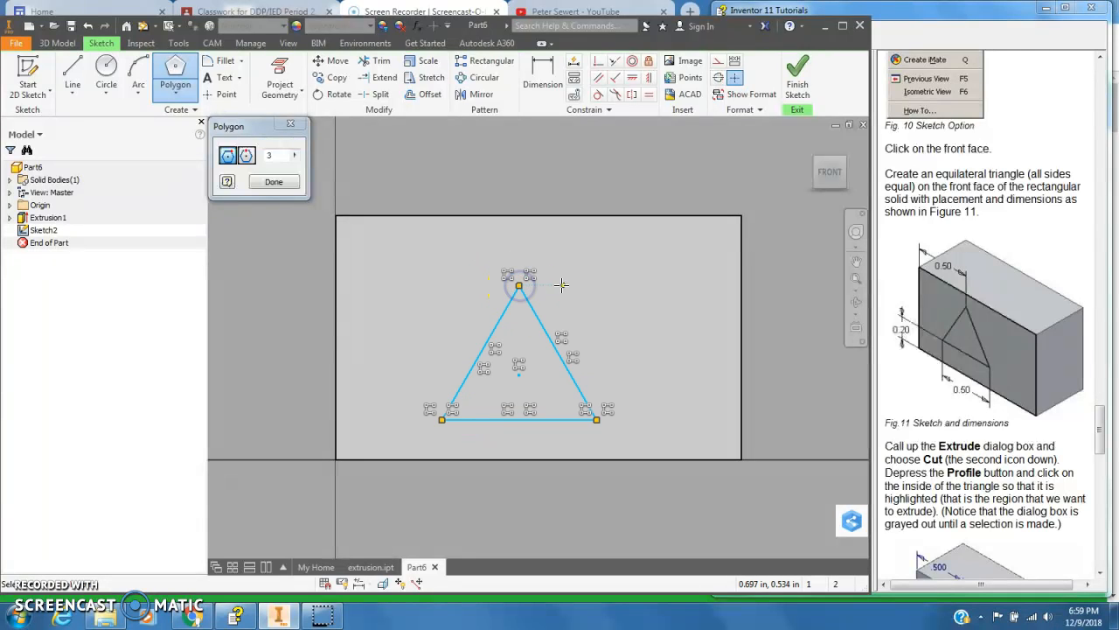
{"action": "key", "text": "Escape"}
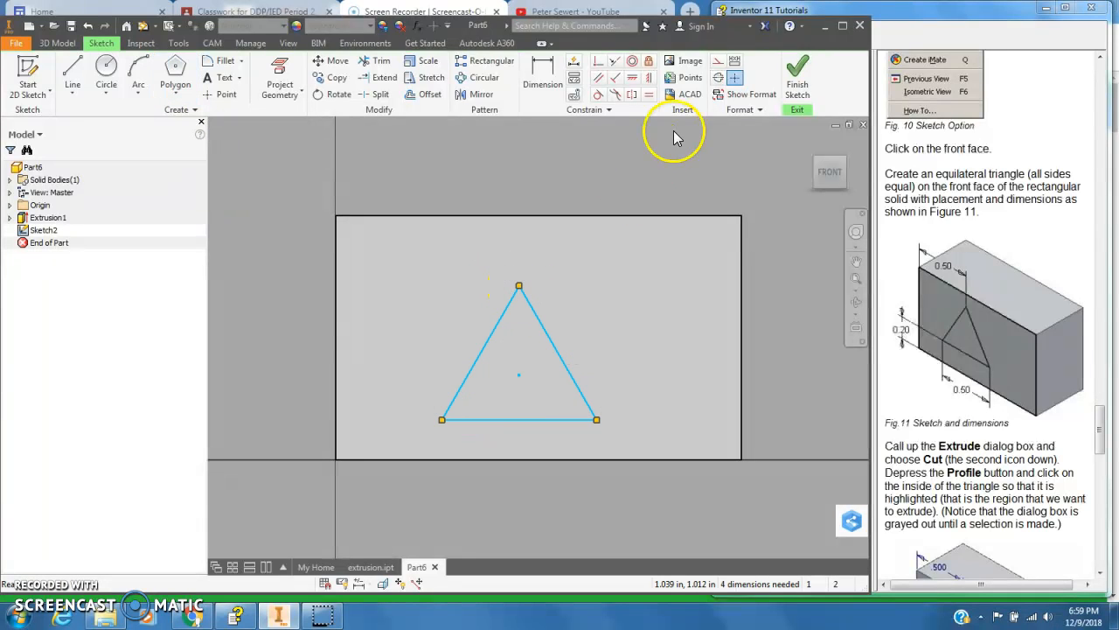
Apply a horizontal constraint to the triangle's base and dimension the base to 0.5 in.
{"action": "left_click", "coordinate": [632, 77]}
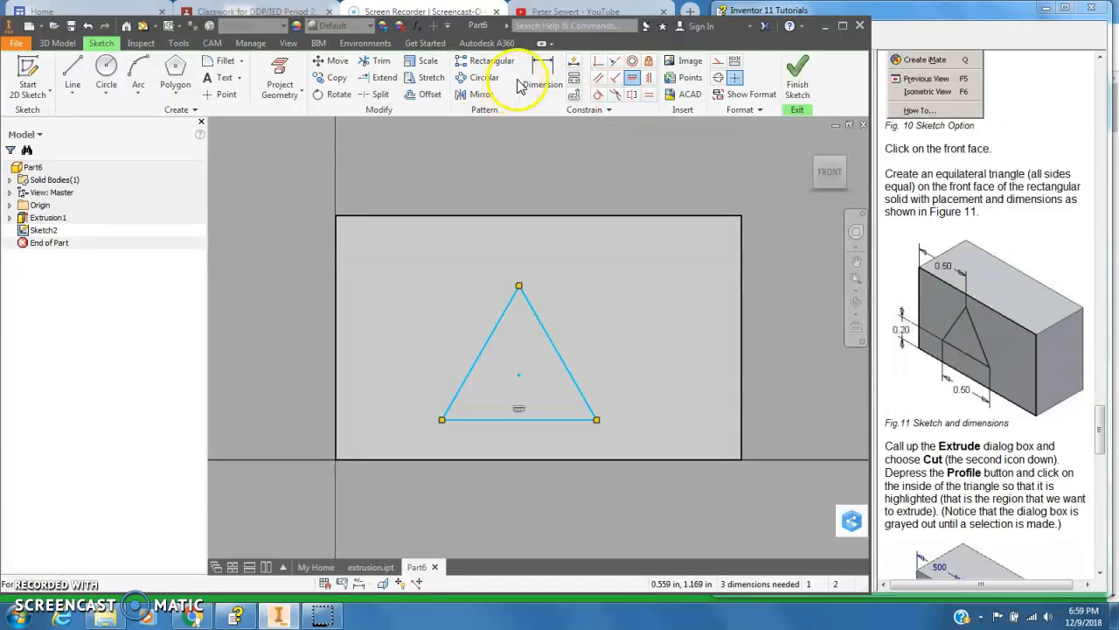
{"action": "left_click", "coordinate": [542, 71]}
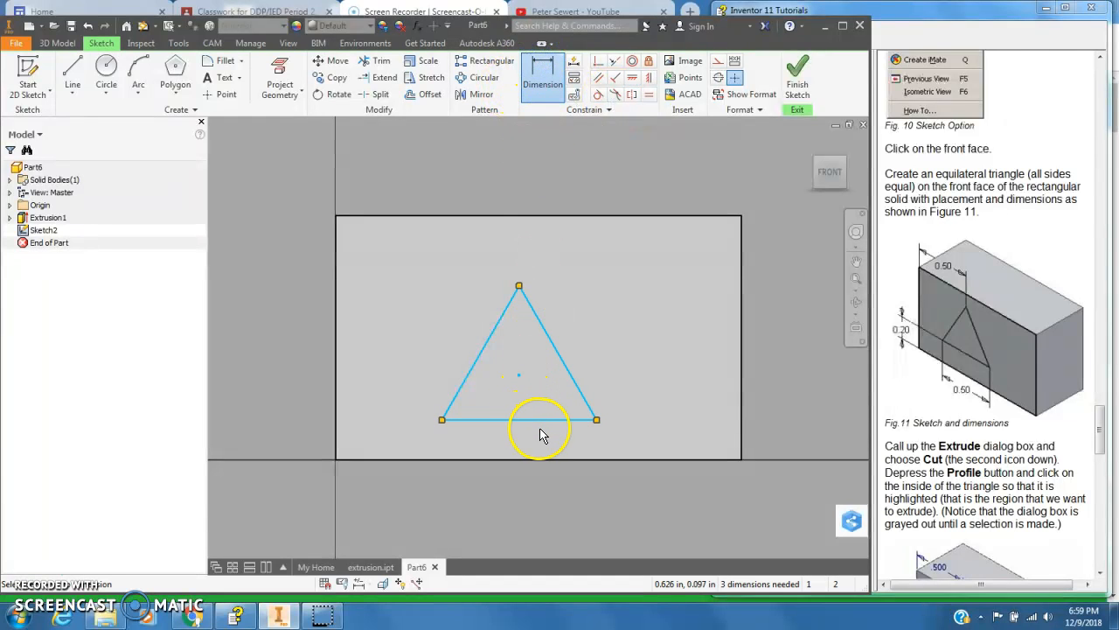
{"action": "left_click", "coordinate": [549, 421]}
{"action": "left_click", "coordinate": [522, 487]}
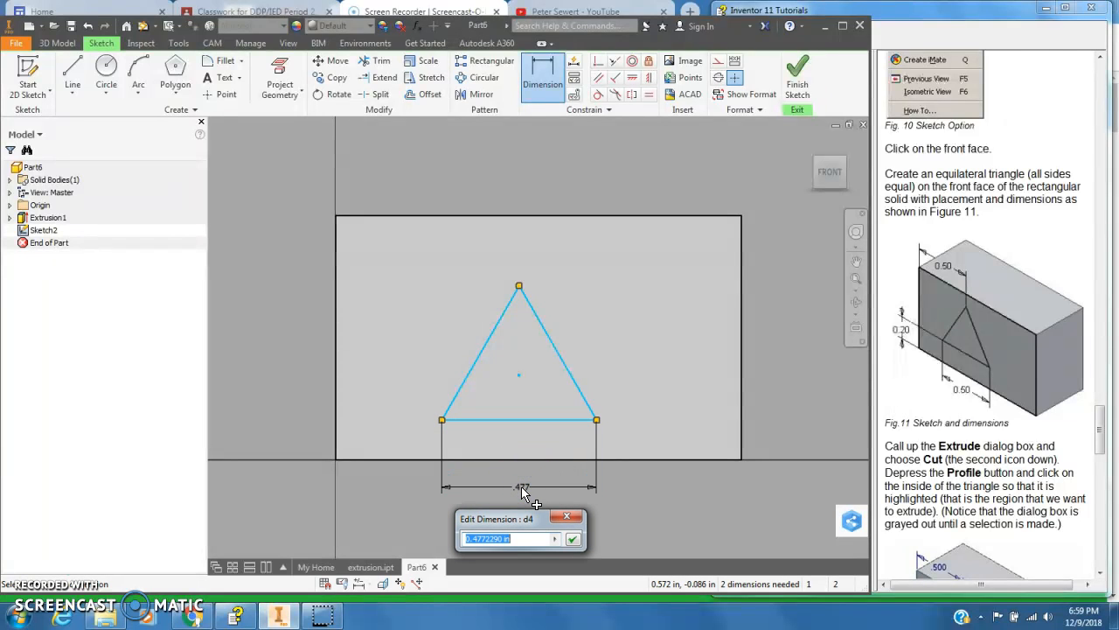
{"action": "type", "text": ".5"}
{"action": "key", "text": "Return"}
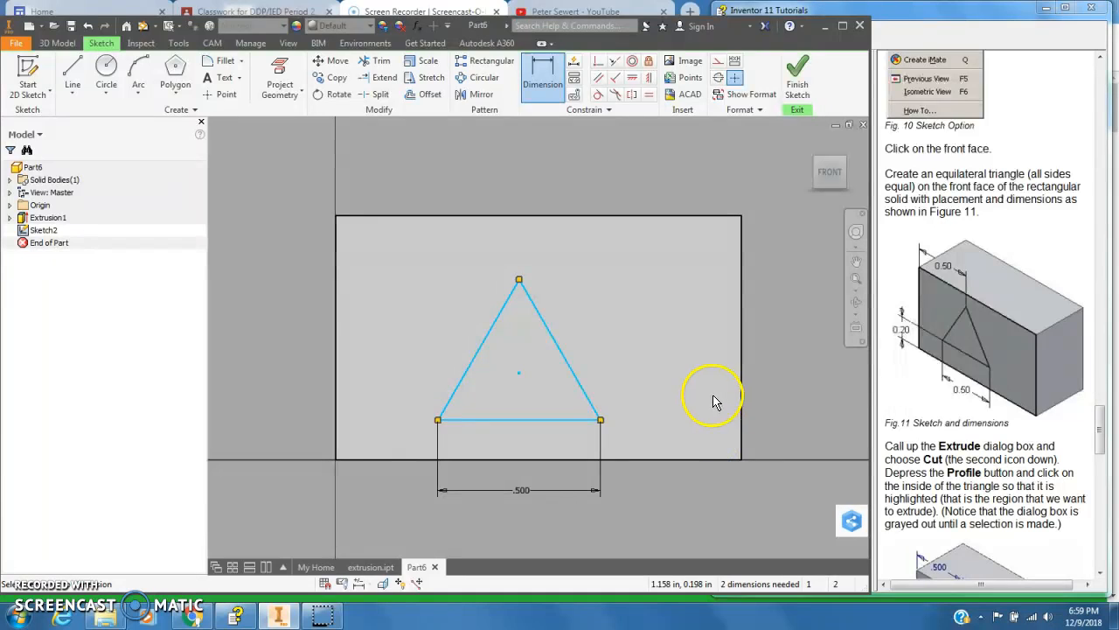
Dimension the triangle's base 0.2 in above the bottom edge of the front face.
{"action": "left_click", "coordinate": [467, 420]}
{"action": "left_click", "coordinate": [368, 464]}
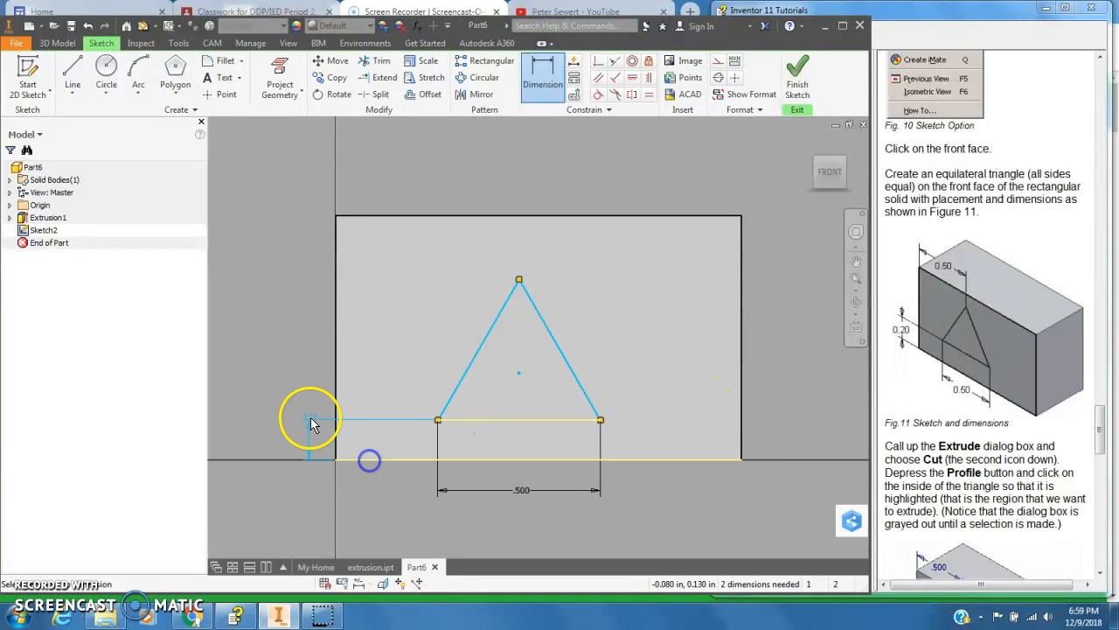
{"action": "left_click", "coordinate": [291, 432]}
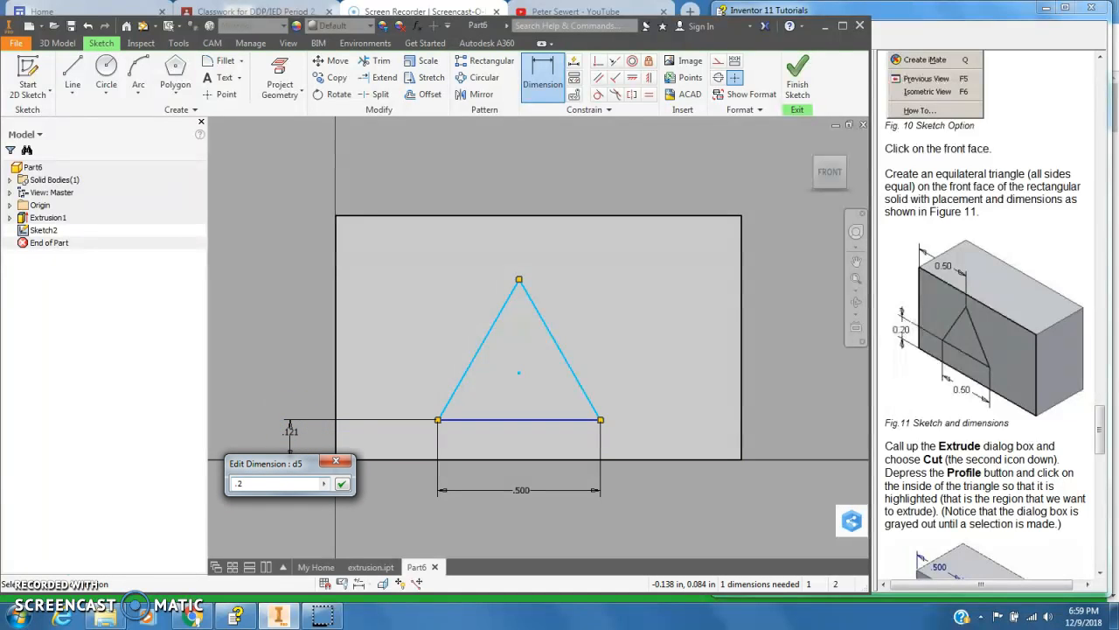
{"action": "key", "text": "Return"}
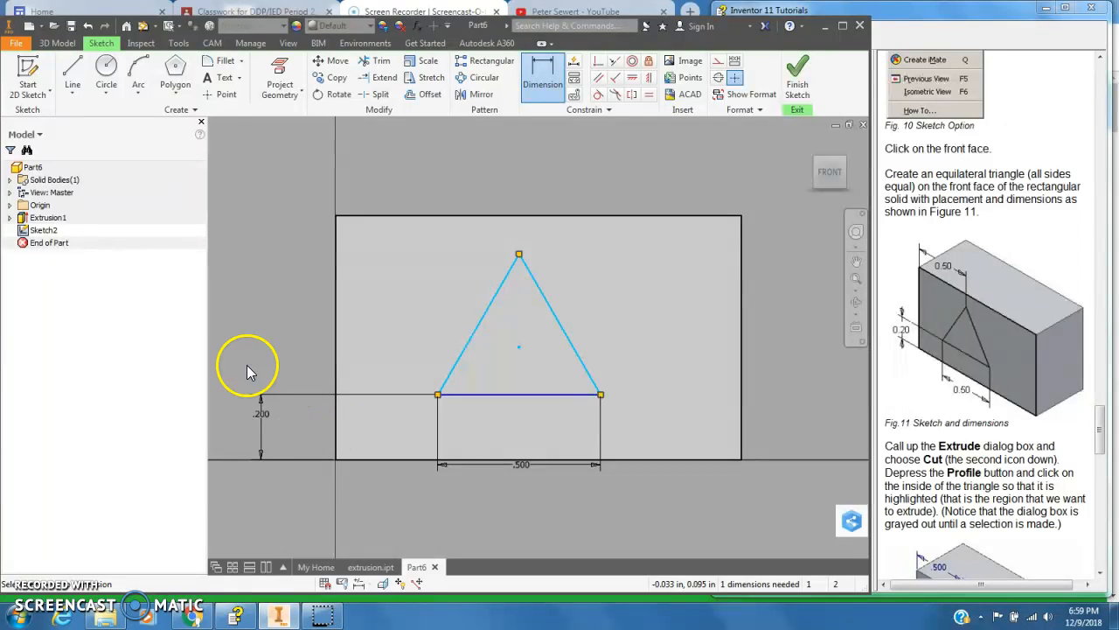
Dimension the triangle's apex 0.5 in horizontally from the left edge of the front face.
{"action": "left_click", "coordinate": [520, 257]}
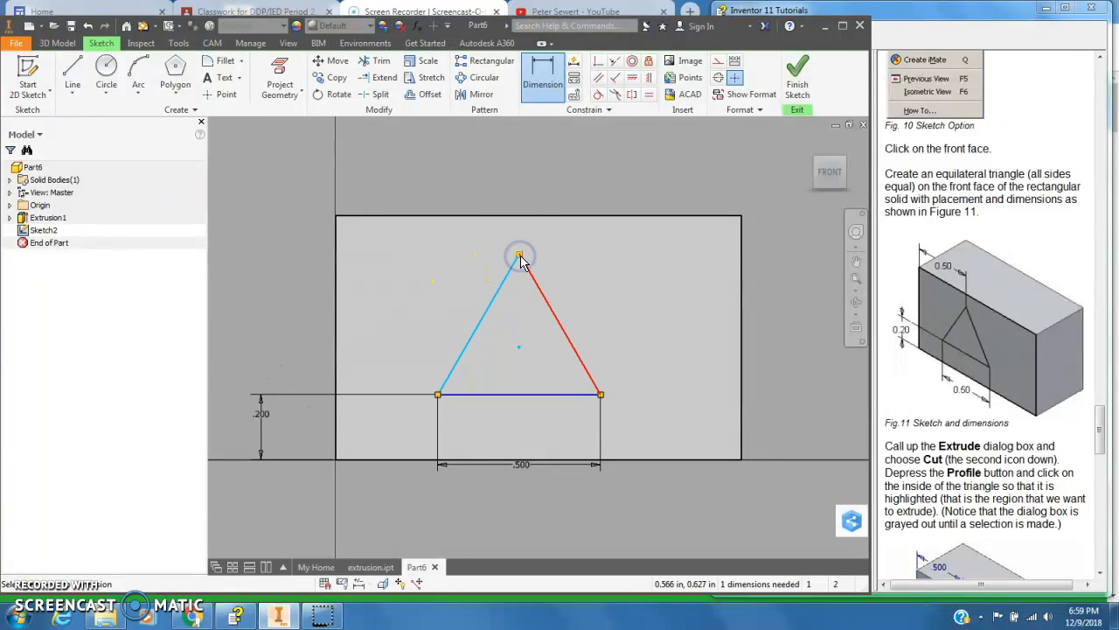
{"action": "left_click", "coordinate": [335, 256]}
{"action": "left_click", "coordinate": [405, 169]}
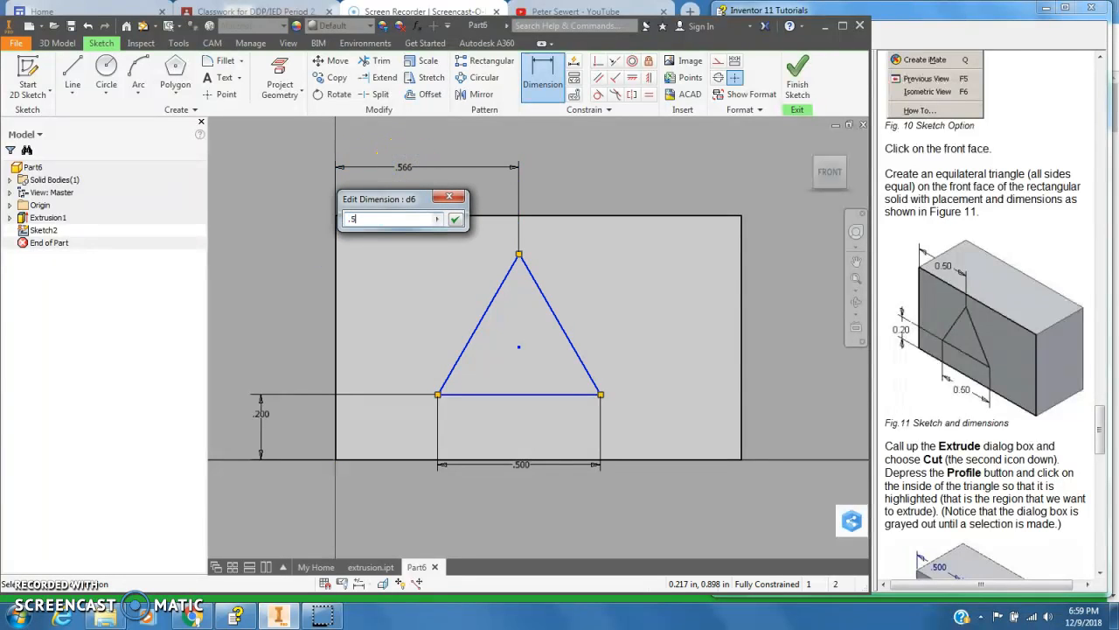
{"action": "key", "text": "Return"}
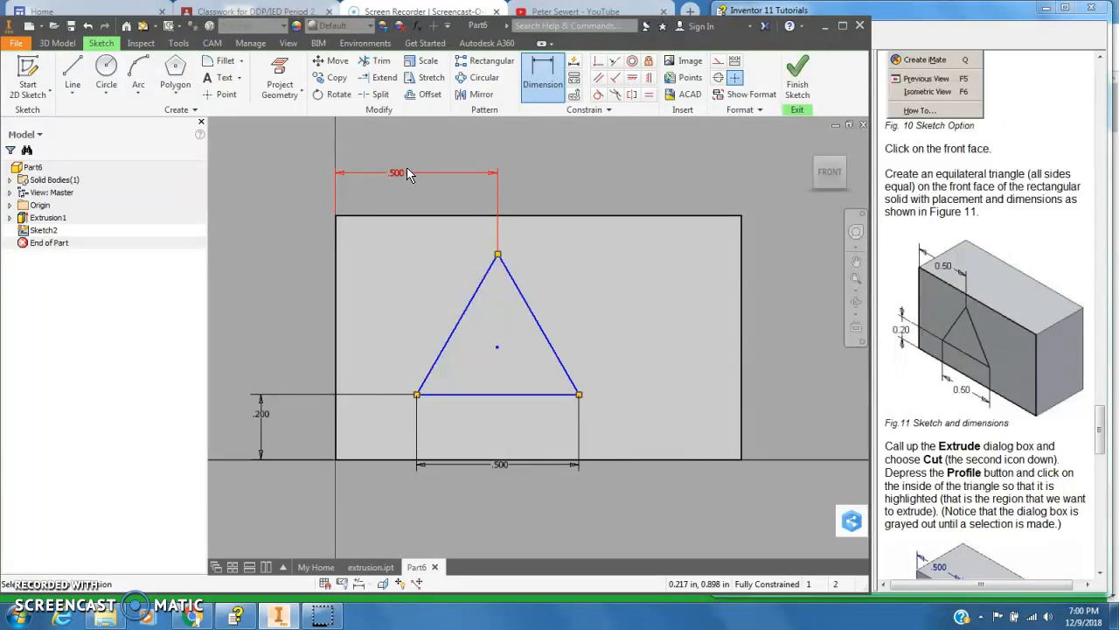
Bring up the tutorial's cut extrusion instructions and finish the triangle sketch on the block.
{"action": "left_click", "coordinate": [999, 448]}
{"action": "scroll", "coordinate": [999, 448], "scroll_direction": "down", "scroll_amount": 5}
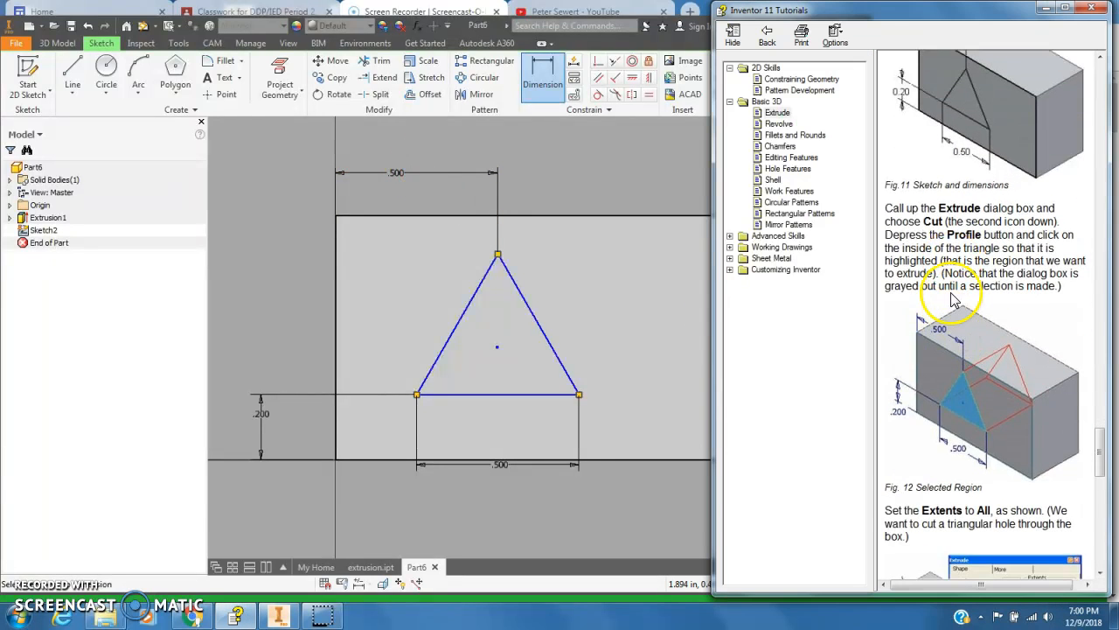
{"action": "left_click", "coordinate": [592, 165]}
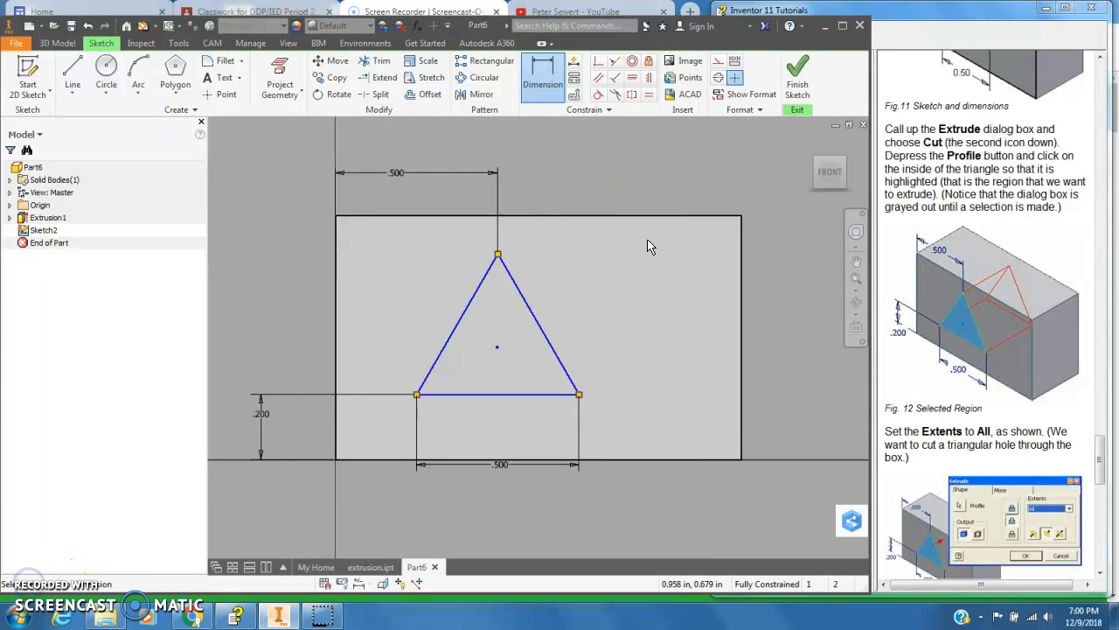
{"action": "left_click", "coordinate": [799, 81]}
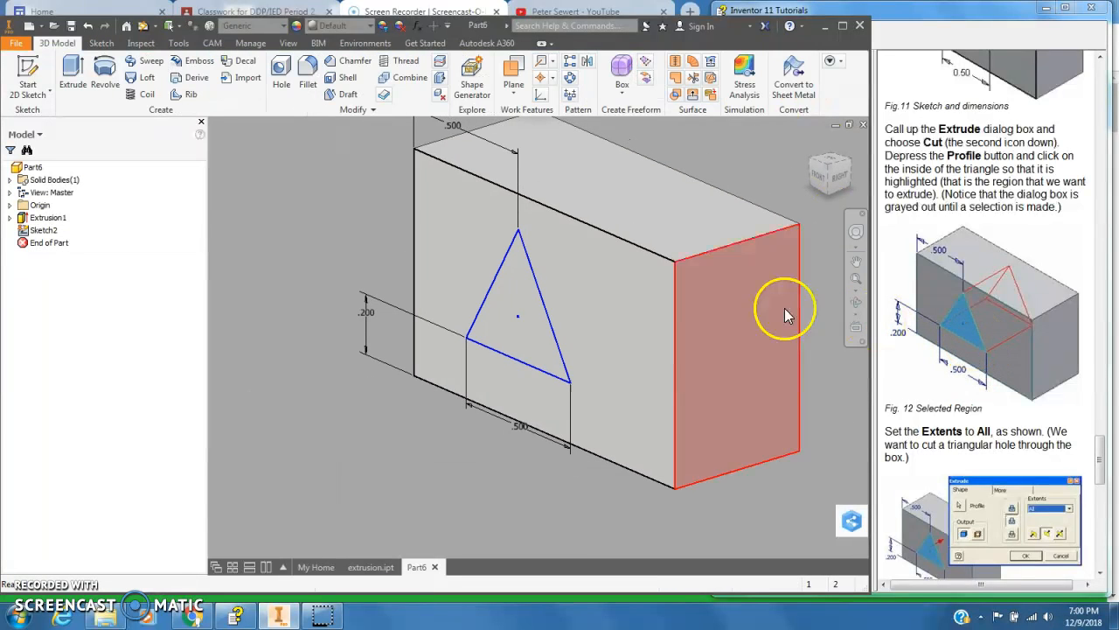
Extrude the triangle profile as a cut with extents set to All, making a triangular hole through the block.
{"action": "left_click", "coordinate": [71, 82]}
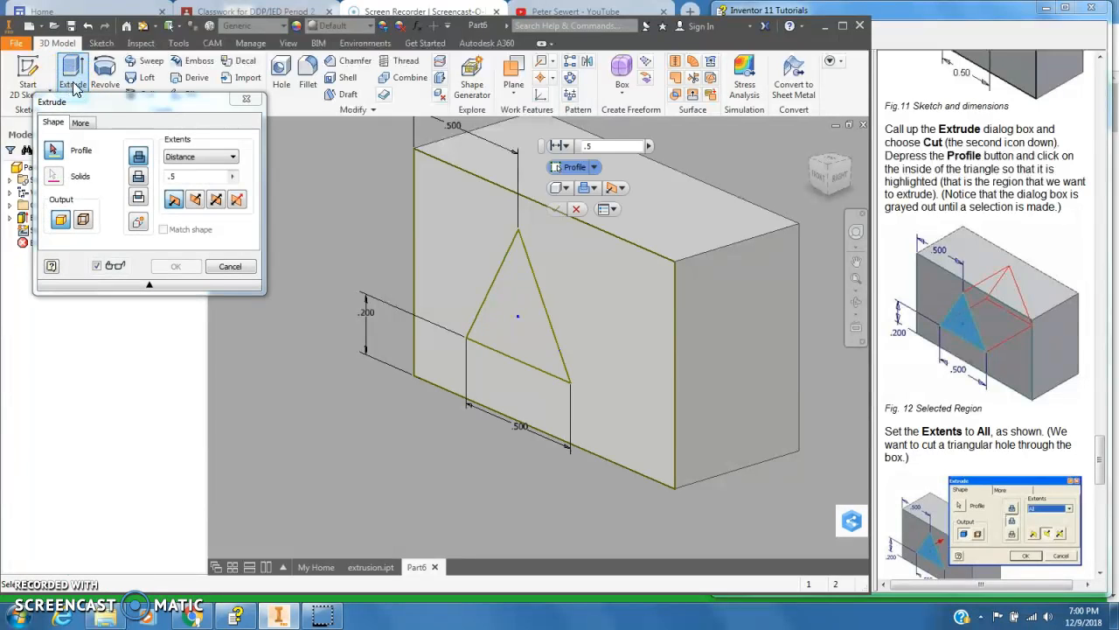
{"action": "left_click", "coordinate": [55, 150]}
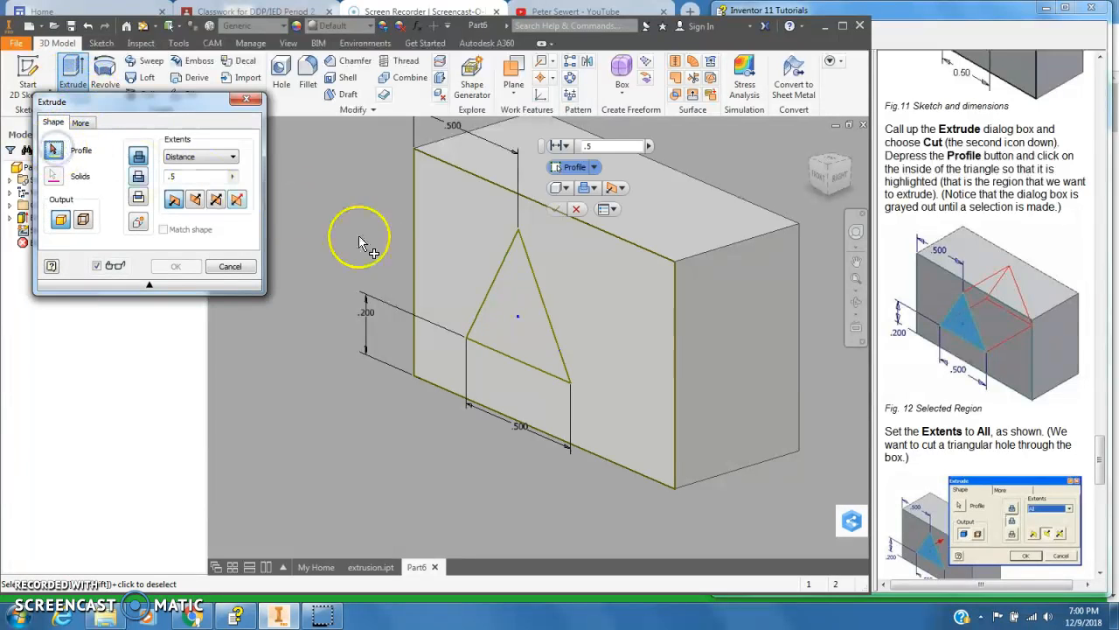
{"action": "left_click", "coordinate": [511, 327]}
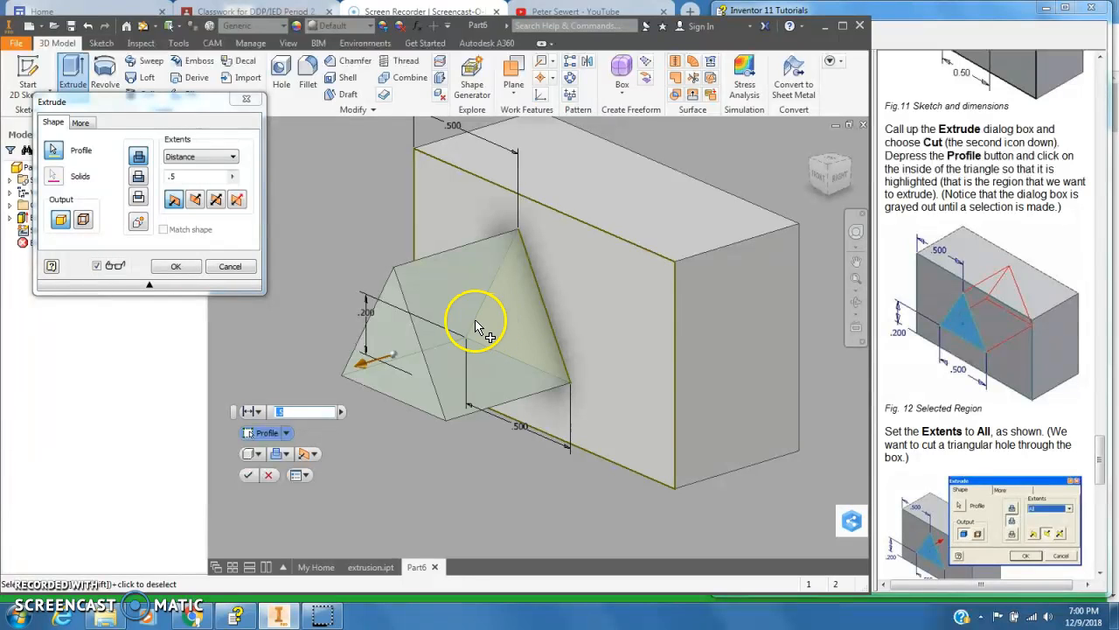
{"action": "left_click", "coordinate": [139, 178]}
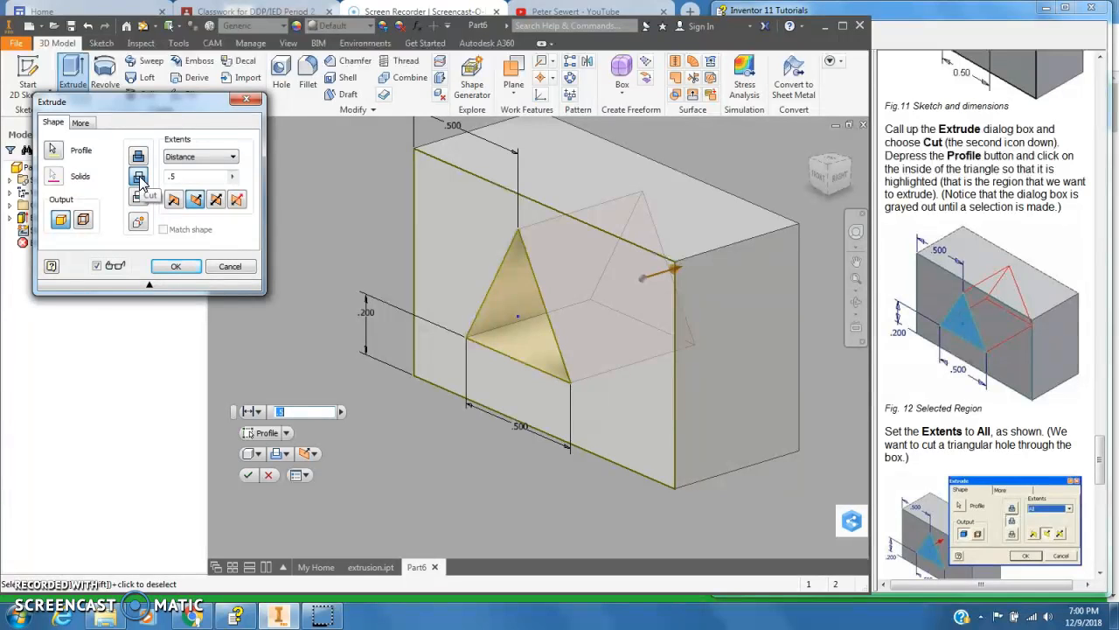
{"action": "left_click", "coordinate": [202, 157]}
{"action": "left_click", "coordinate": [194, 204]}
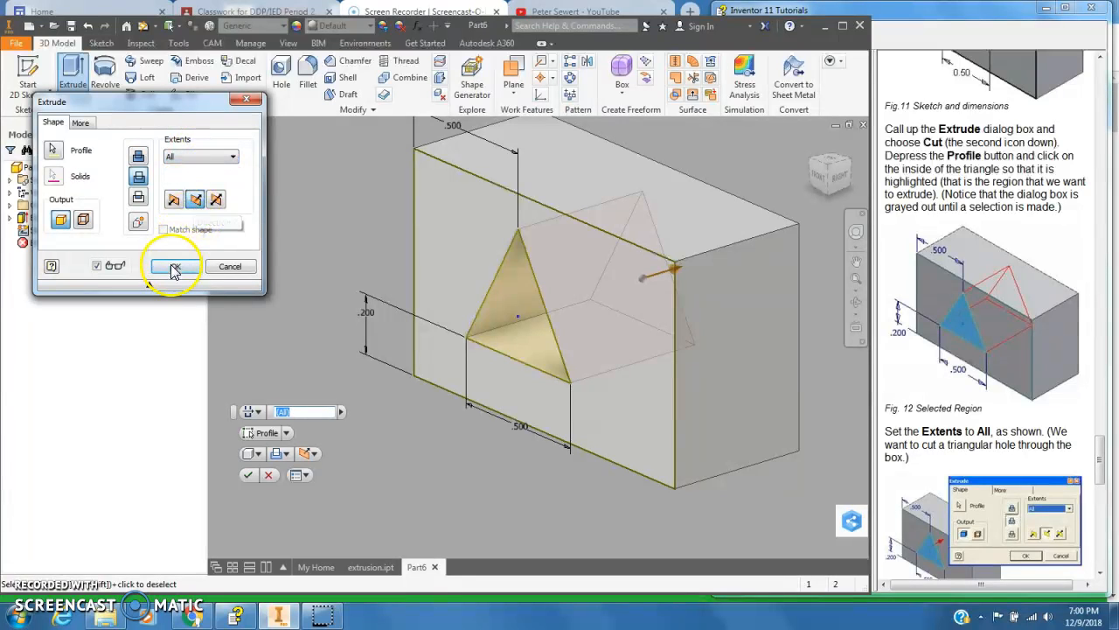
{"action": "left_click", "coordinate": [174, 266]}
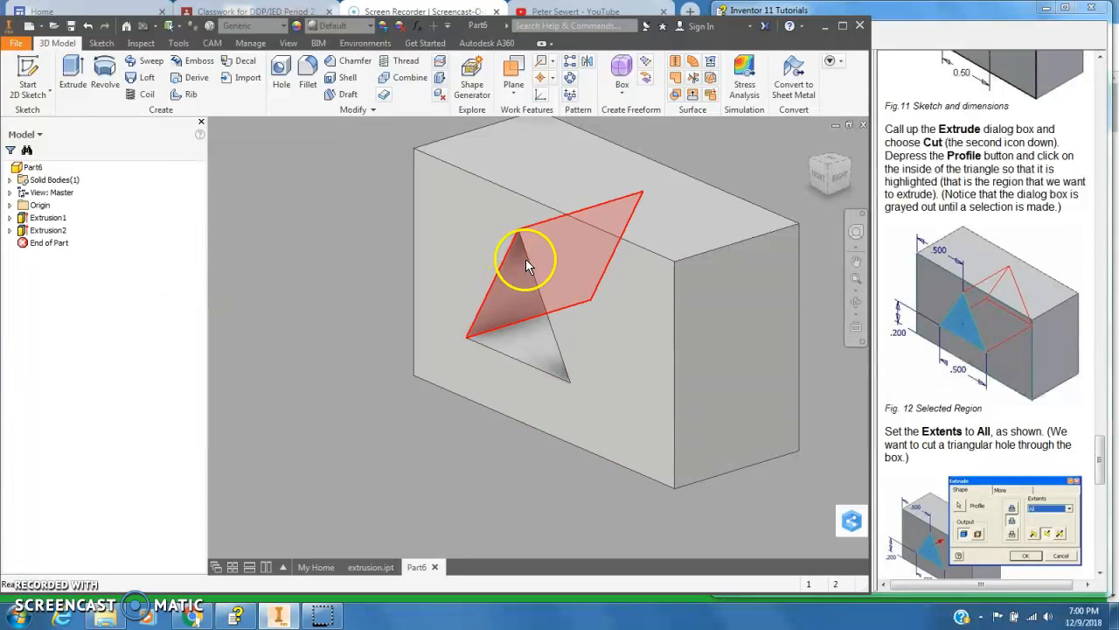
Bring up the tutorial section that follows the cut dialog figure.
{"action": "left_click", "coordinate": [1048, 413]}
{"action": "scroll", "coordinate": [962, 267], "scroll_direction": "down", "scroll_amount": 8}
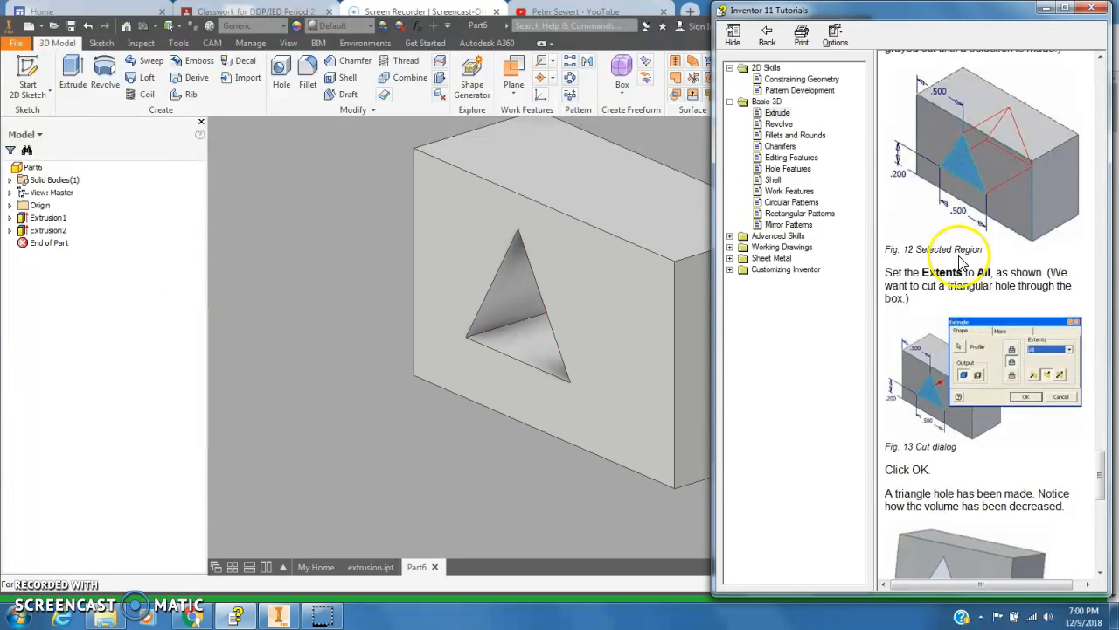